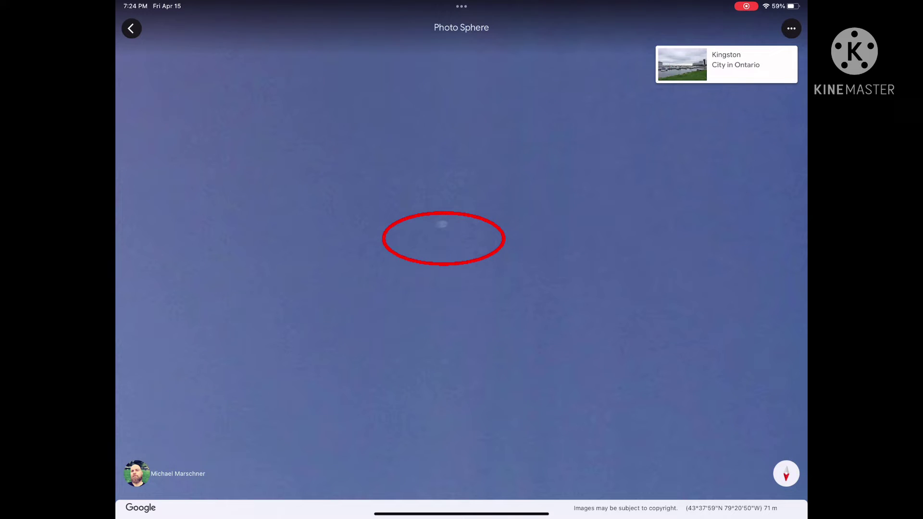
Pan the Kingston Photo Sphere across the sky, then tilt down to the snowy ground and trees
left_click_drag(454, 229, 603, 249)
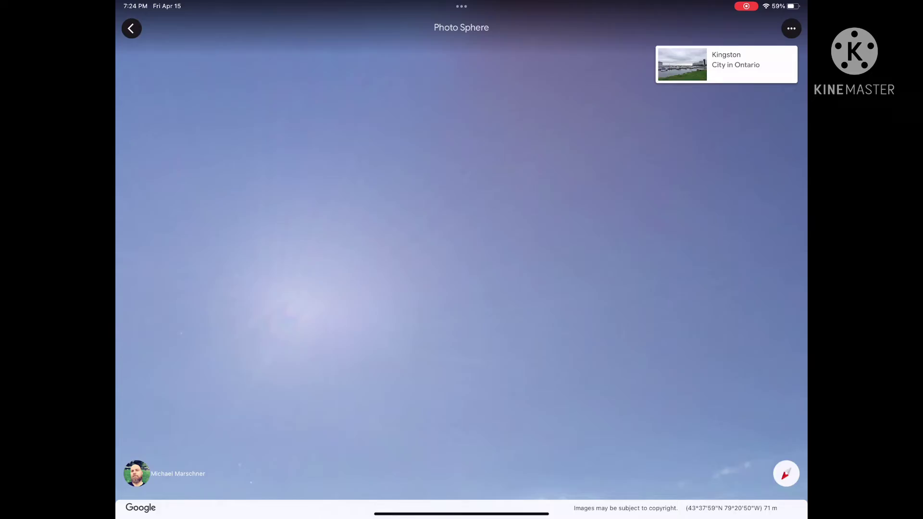
mouse_move(690, 237)
left_mouse_down()
mouse_move(296, 236)
mouse_move(375, 200)
mouse_move(426, 203)
mouse_move(476, 225)
mouse_move(553, 204)
mouse_move(641, 115)
left_mouse_up()
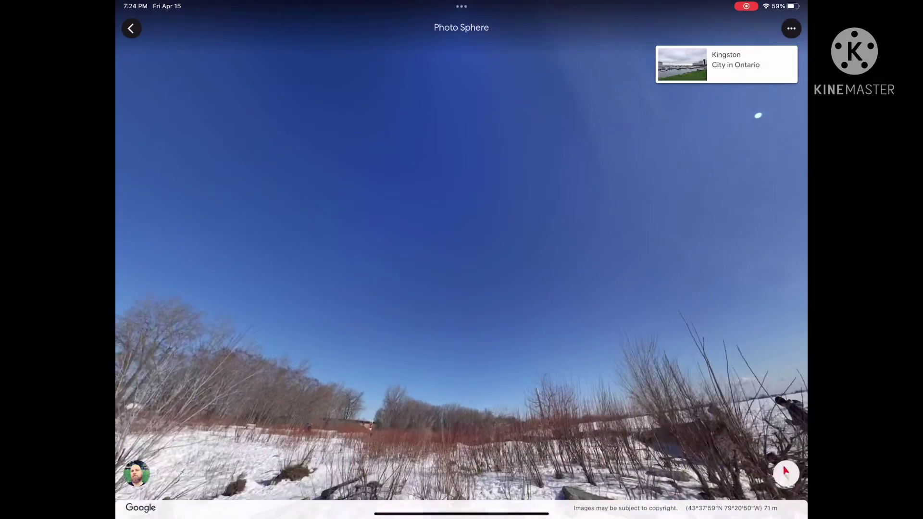
mouse_move(757, 116)
left_mouse_down()
mouse_move(556, 278)
mouse_move(495, 259)
mouse_move(435, 193)
left_mouse_up()
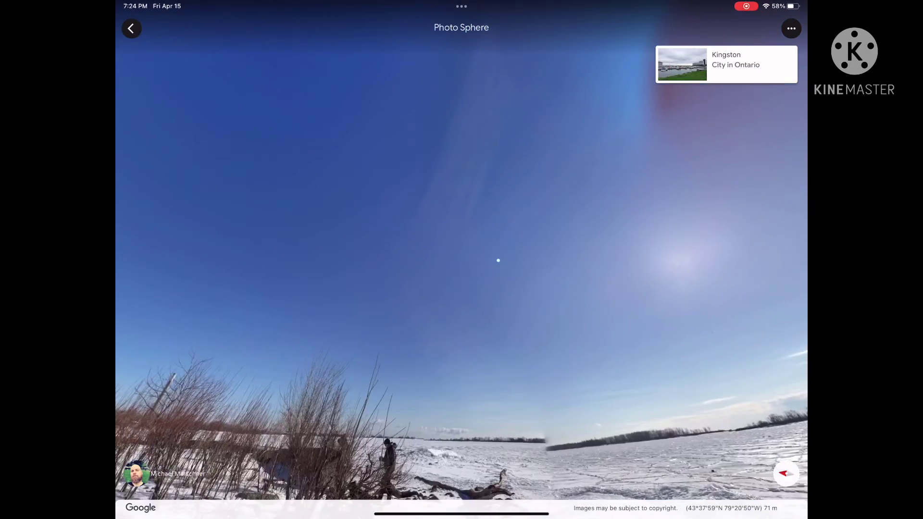
left_click(498, 261)
left_click(498, 251)
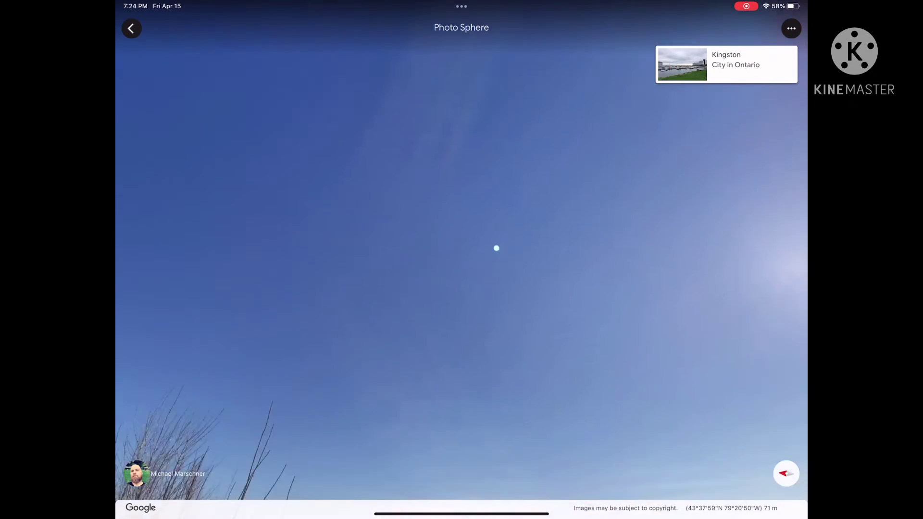
left_click(473, 202)
mouse_move(466, 274)
left_mouse_down()
mouse_move(350, 219)
mouse_move(476, 259)
left_mouse_up()
left_click(351, 219)
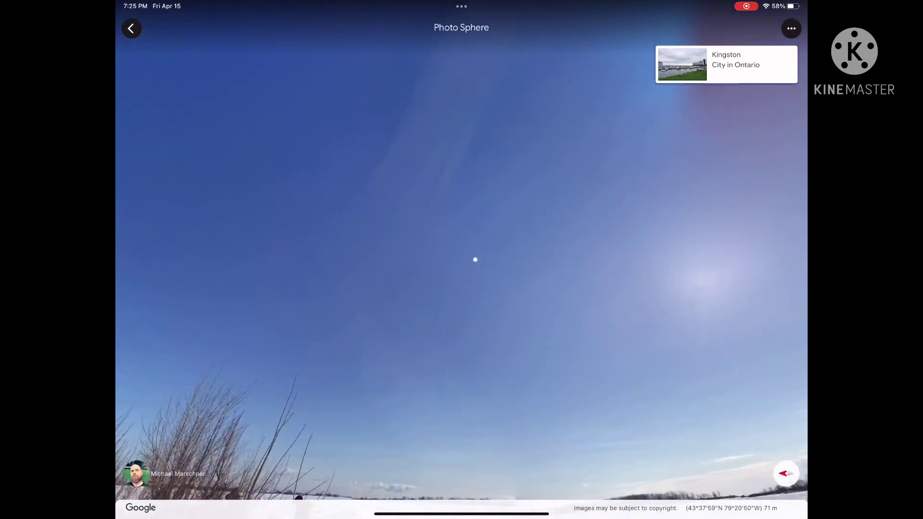
left_click(512, 255)
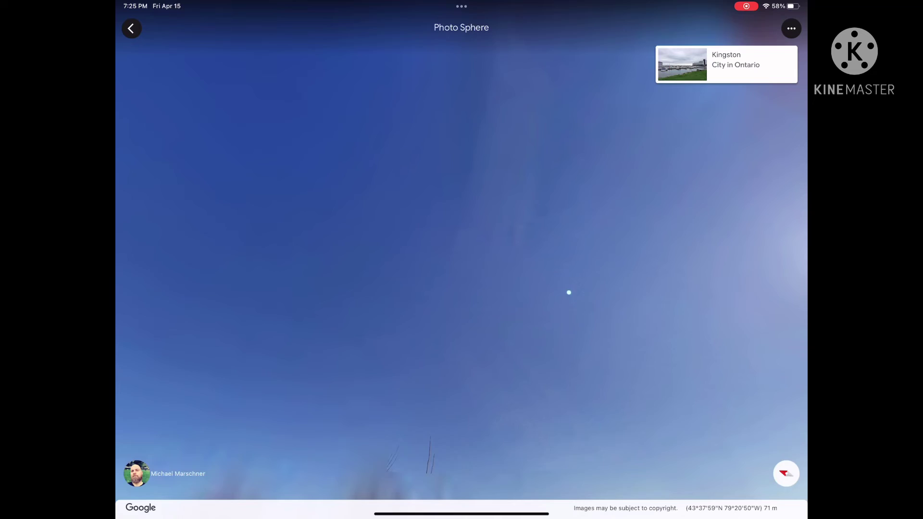
left_click_drag(569, 291, 432, 286)
left_click(431, 286)
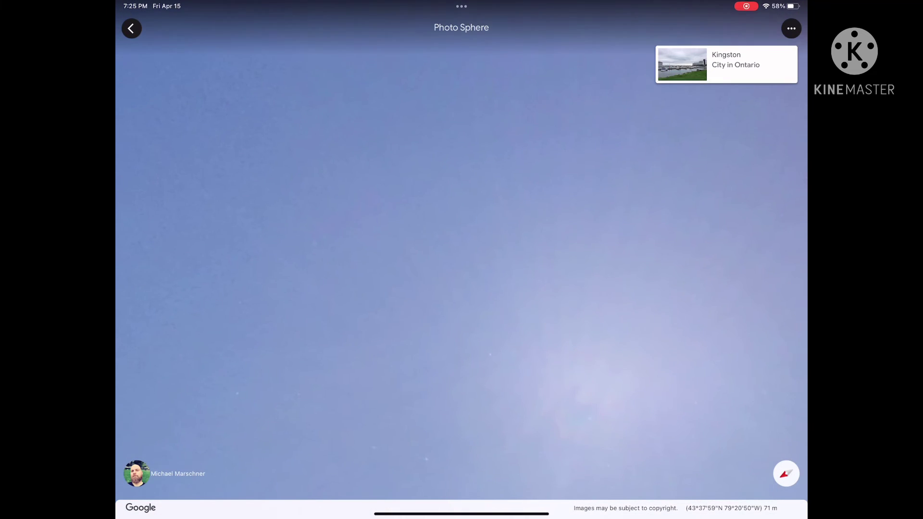